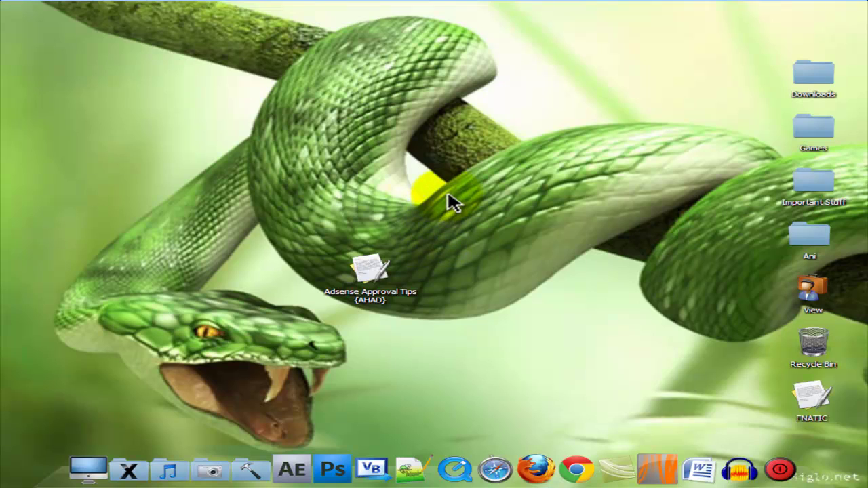
- Open the Adsense Approval Tips notes from the desktop and highlight the "Clear The History" line
left_click_drag(482, 191, 310, 309)
double_click(373, 275)
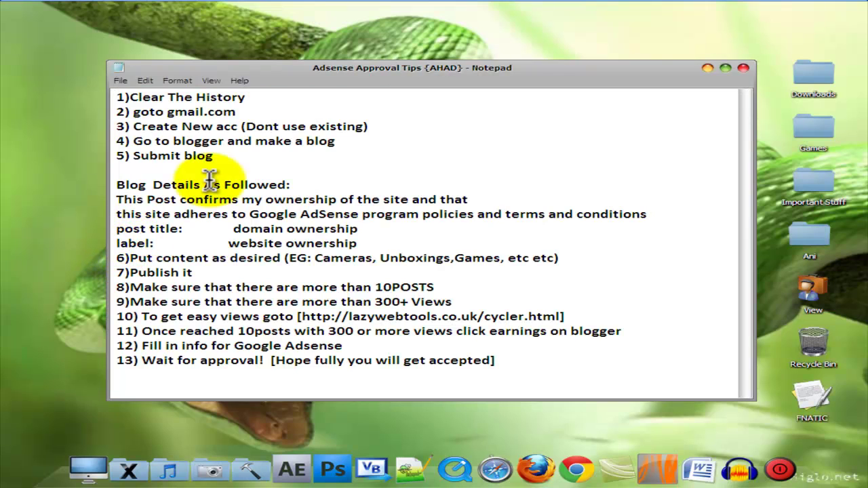
left_click_drag(247, 98, 78, 111)
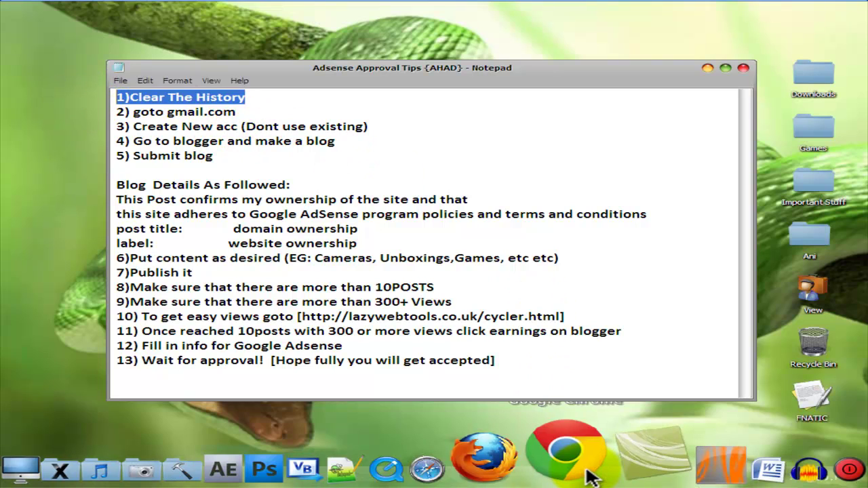
- Switch to Google Chrome, open the Clear Browsing Data options from the history page, and close the History tab
left_click(430, 414)
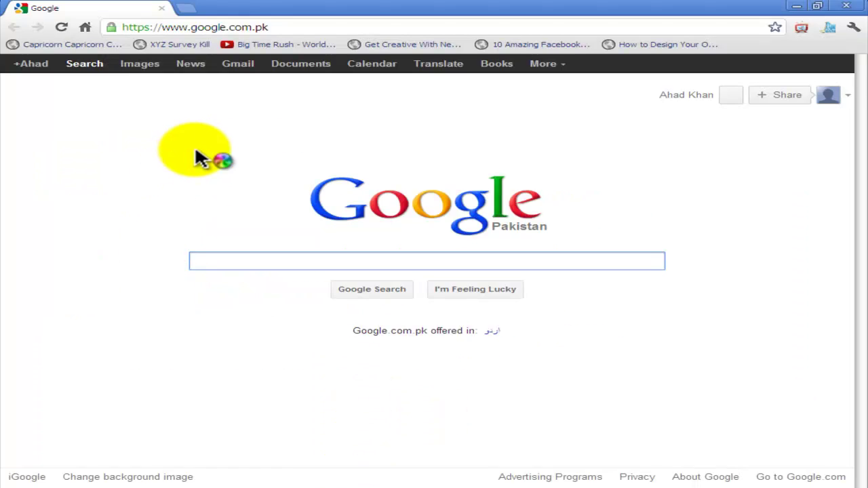
key("F5")
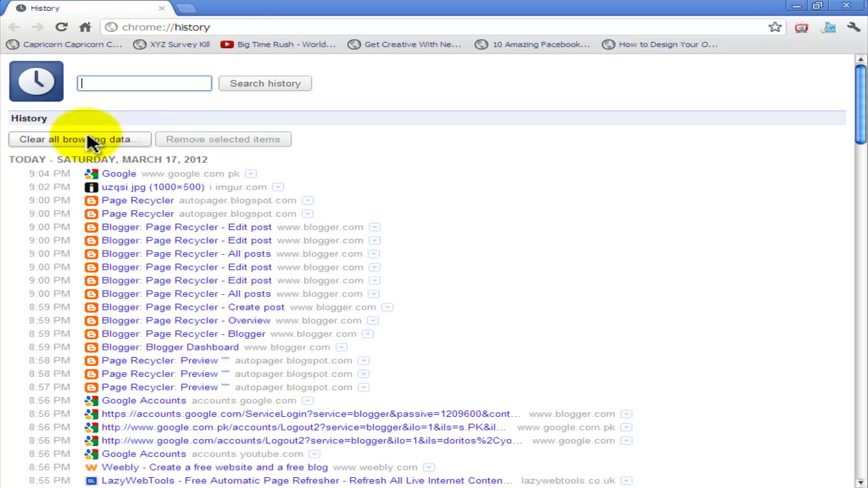
left_click(72, 140)
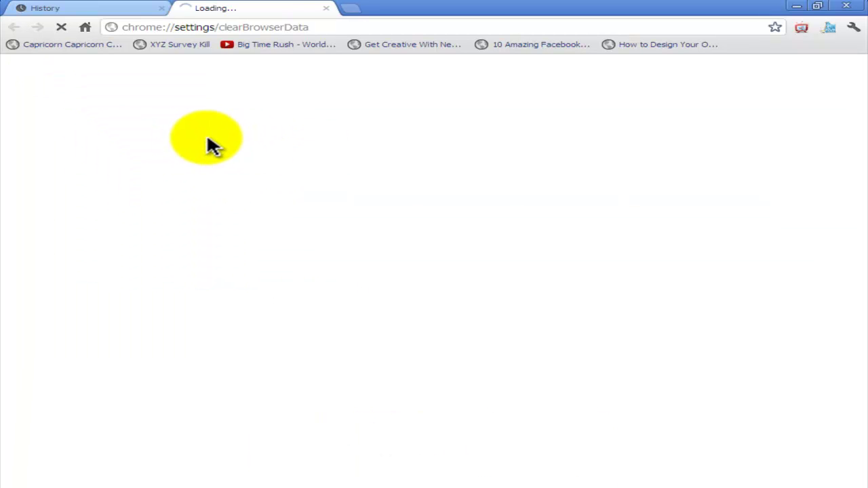
middle_click(91, 6)
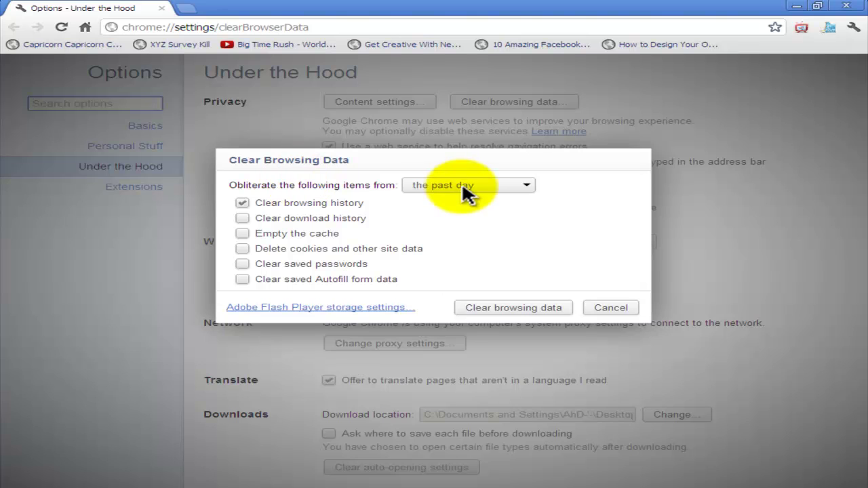
- Clear only the browsing history from the beginning of time, with every other data type unselected
left_click(466, 190)
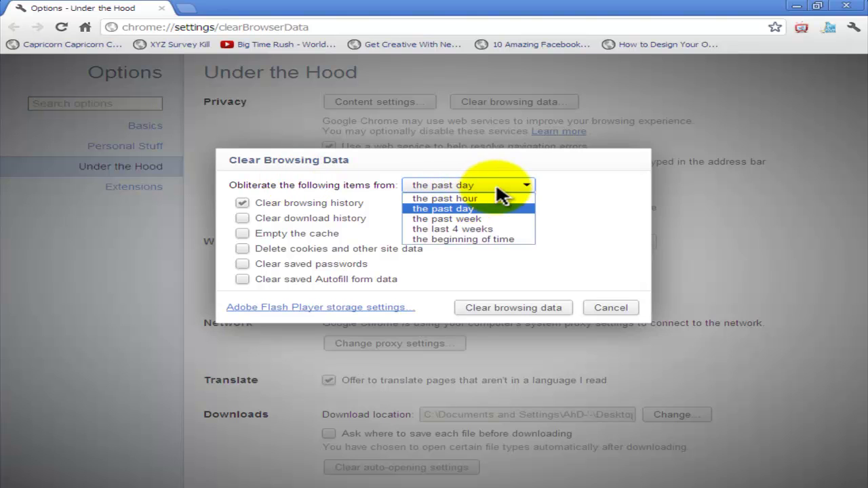
left_click(460, 238)
left_click(242, 217)
left_click(242, 233)
left_click(242, 249)
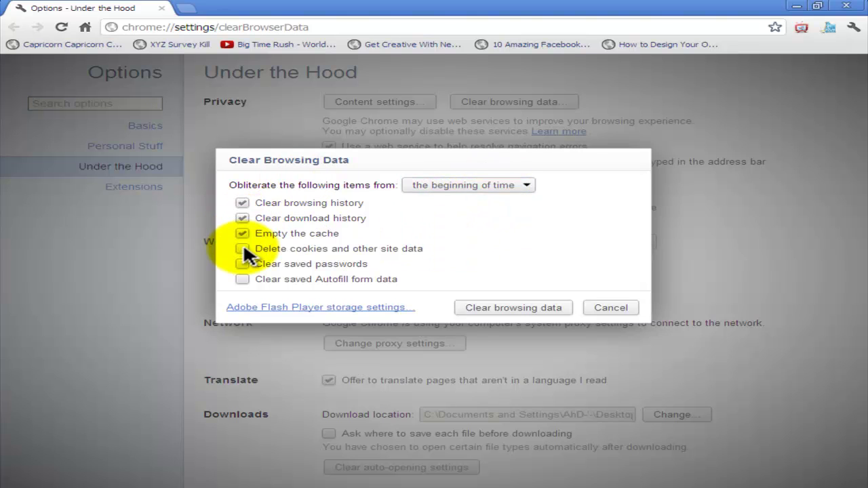
left_click(242, 248)
left_click(242, 234)
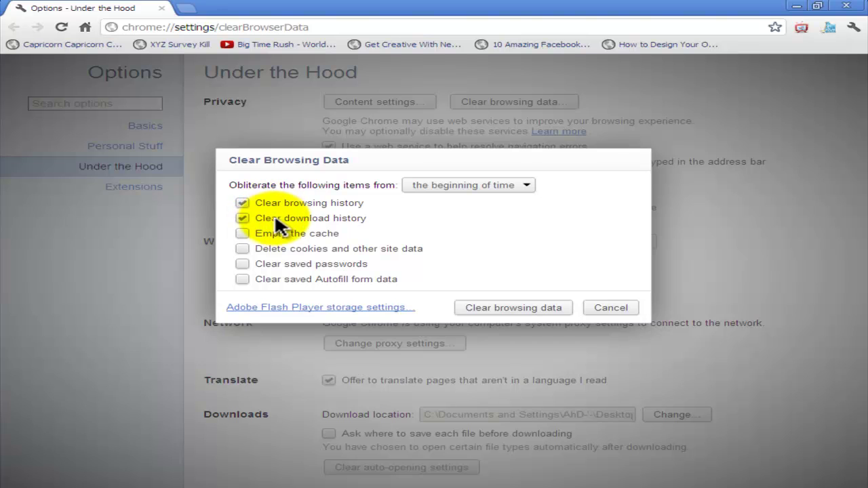
left_click(274, 215)
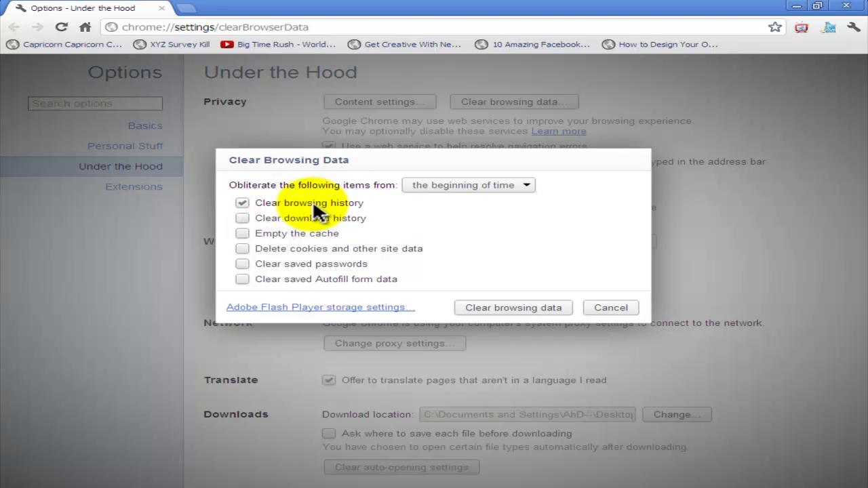
left_click(491, 309)
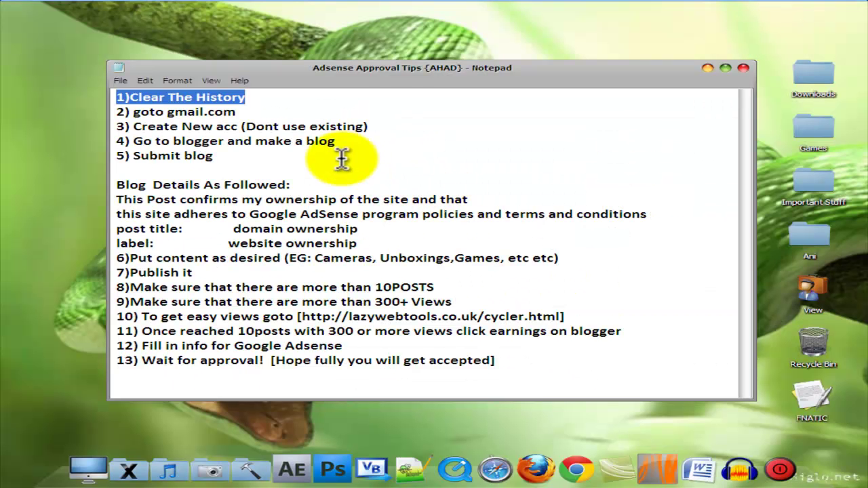
- Return to the Adsense notes in Notepad and review the lines from going to gmail.com through submitting the blog
left_click_drag(239, 112, 401, 133)
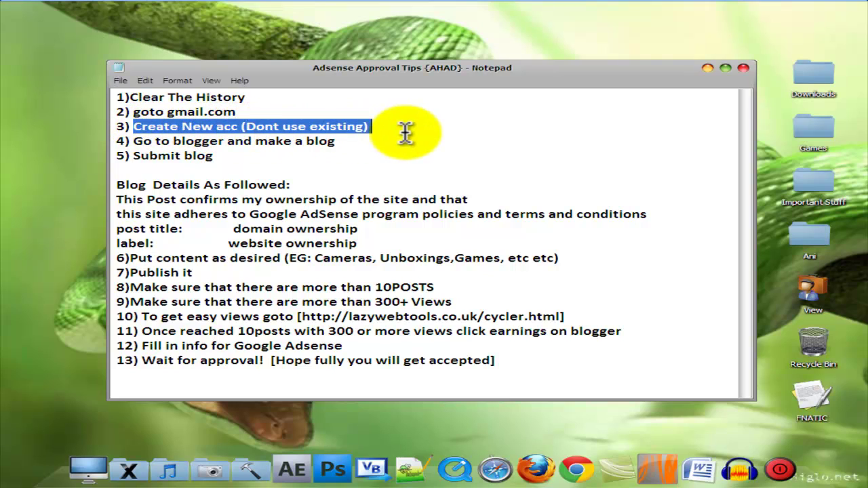
left_click_drag(335, 142, 225, 156)
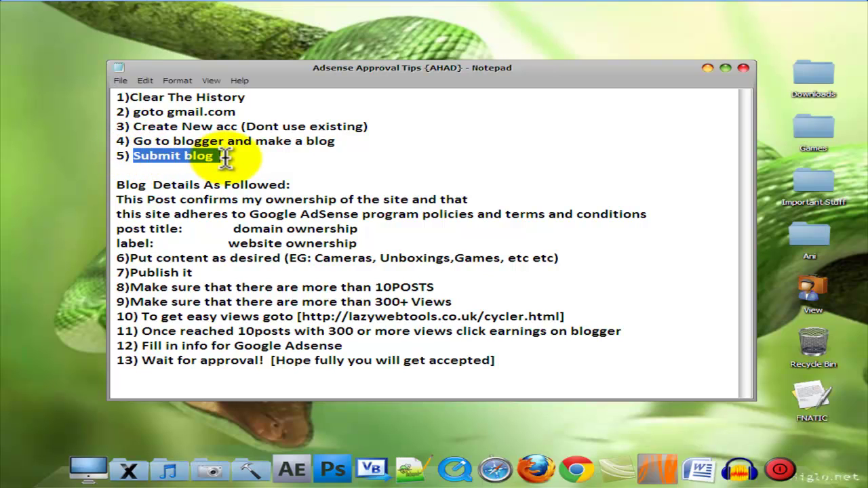
- Insert a blank line in the notes between the label line and step 6
left_click(129, 172)
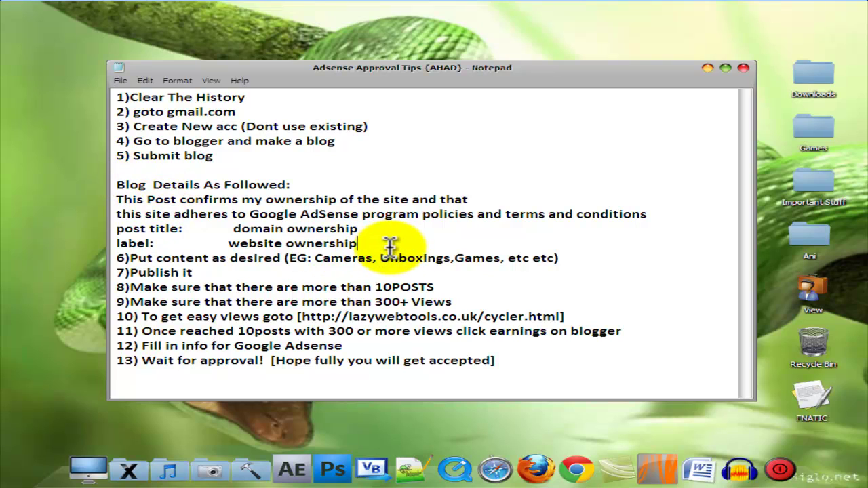
key("Return")
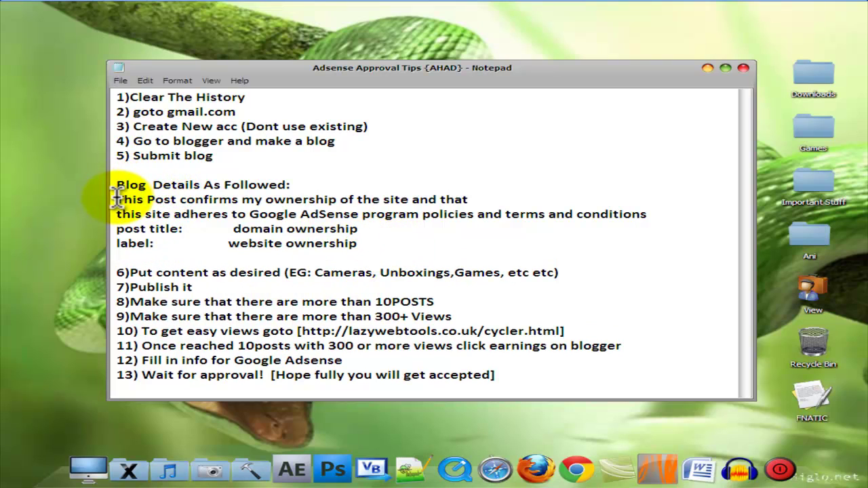
- Review the blog details in the notes: the ownership statement, the post title and the label
left_click_drag(117, 199, 662, 215)
left_click_drag(361, 229, 243, 229)
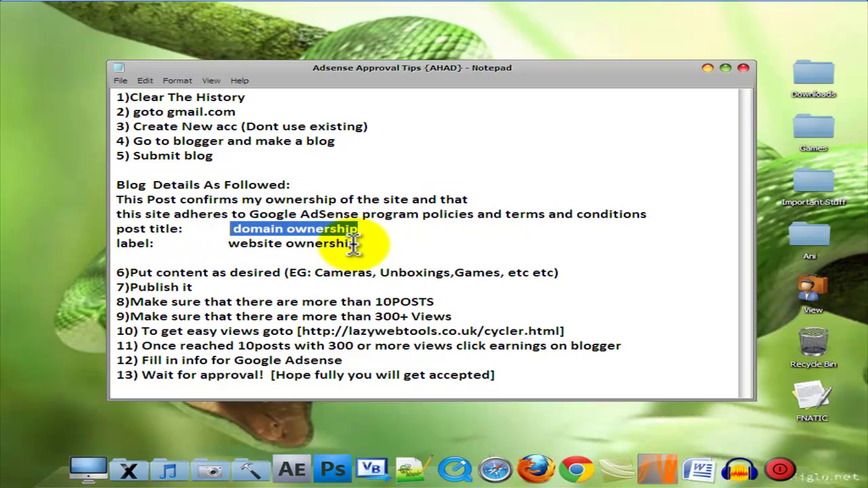
left_click_drag(357, 242, 234, 245)
left_click(234, 244)
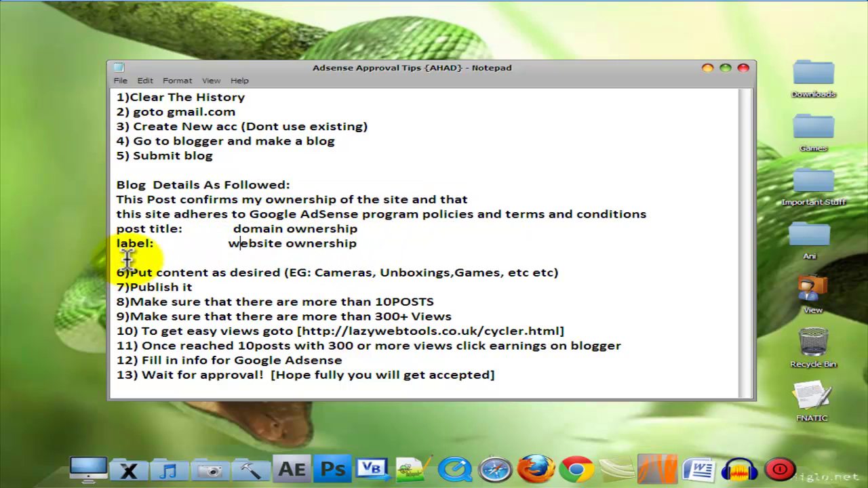
- Review steps 6 to 9 of the notes on adding content, publishing, and the required posts and views
left_click_drag(130, 273, 580, 275)
left_click(580, 275)
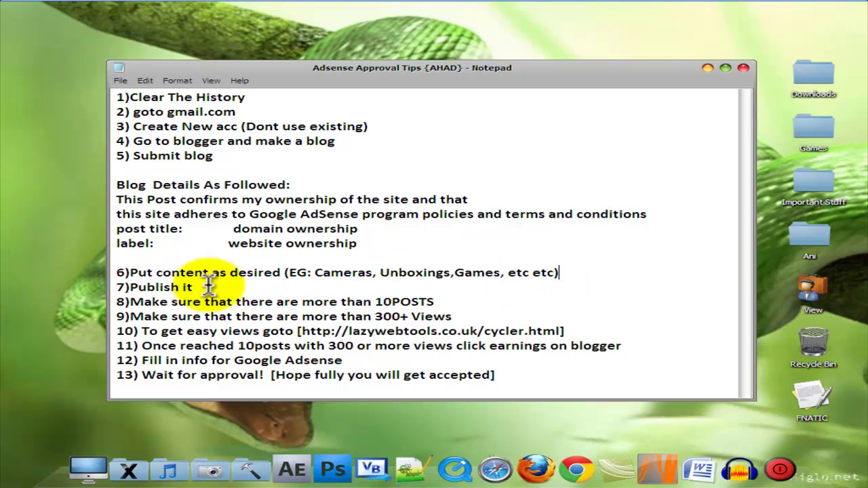
left_click_drag(230, 287, 434, 303)
left_click(261, 301)
left_click(442, 303)
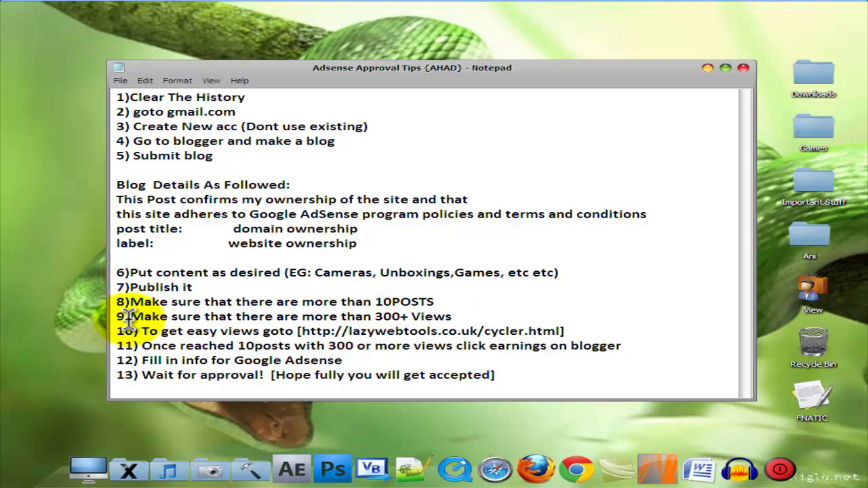
left_click_drag(130, 316, 449, 315)
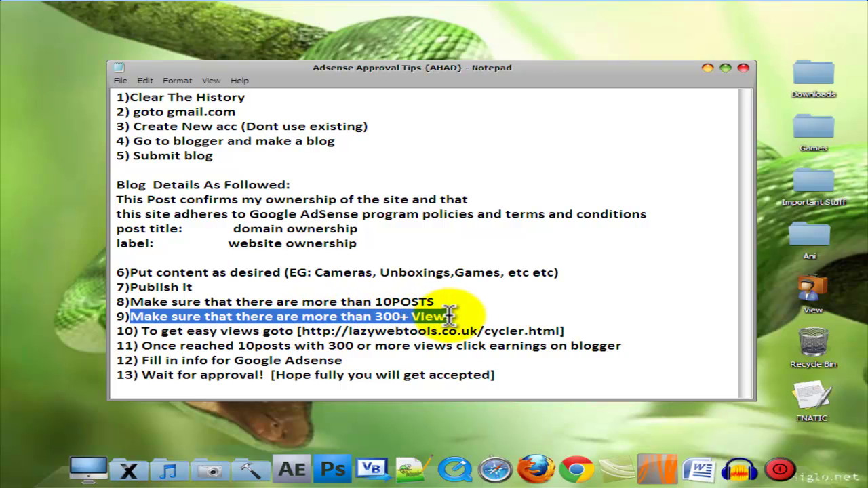
left_click(461, 316)
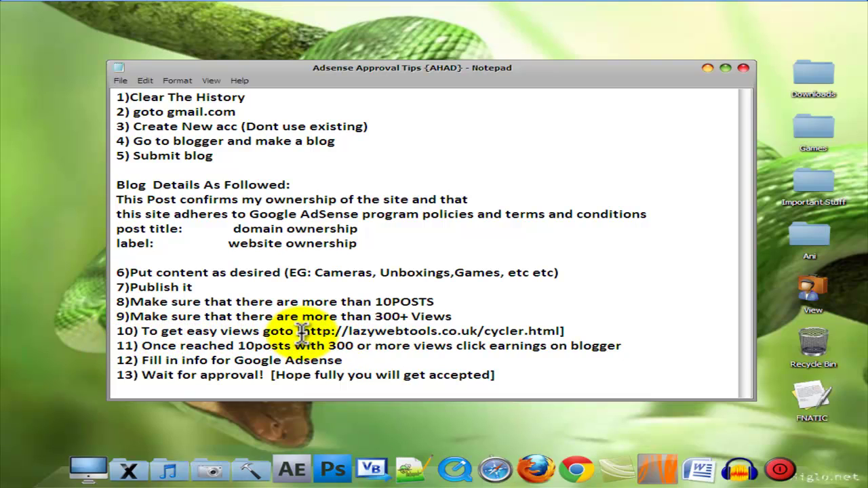
- Copy the lazywebtools.co.uk/cycler.html address from step 10 of the notes and open it in Chrome
left_click_drag(298, 331, 622, 336)
key("ctrl+c")
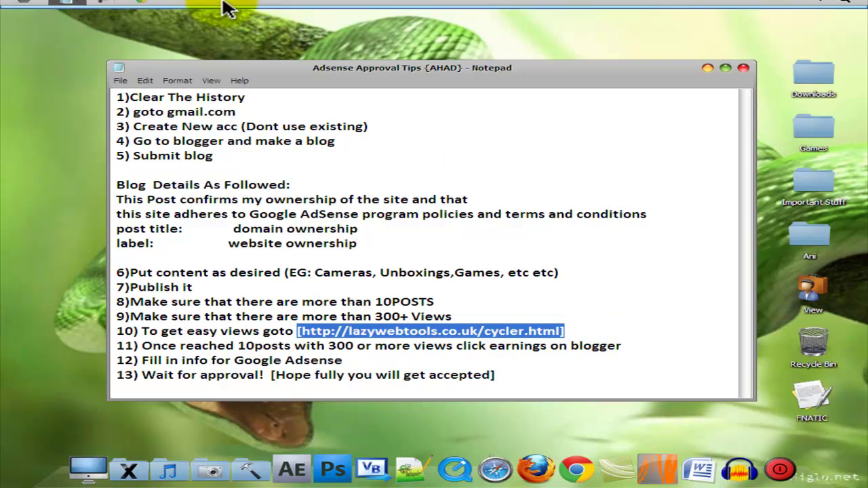
left_click(142, 6)
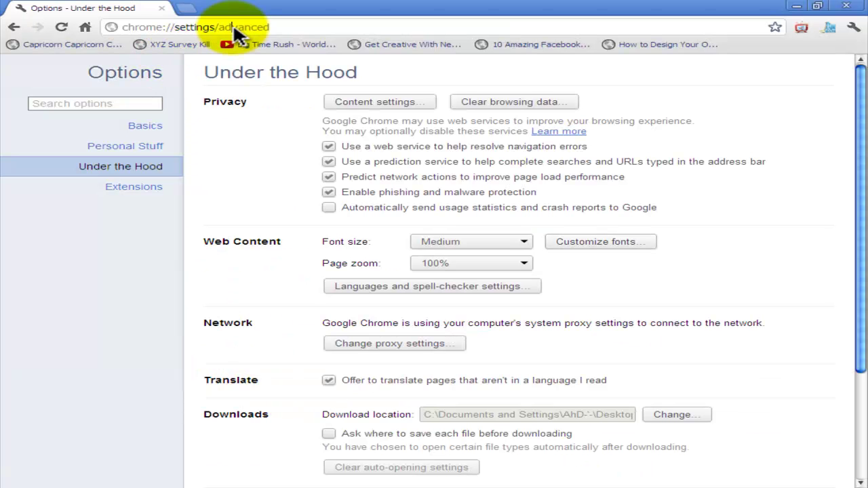
left_click(235, 28)
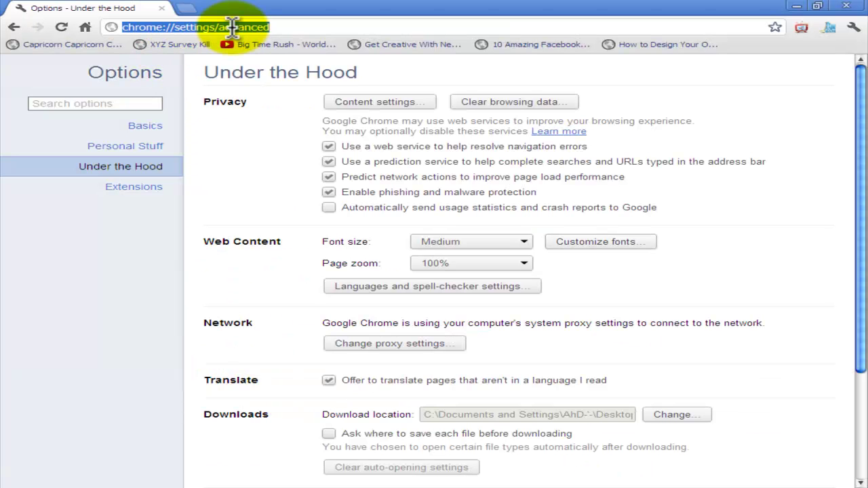
key("ctrl+v")
key("Return")
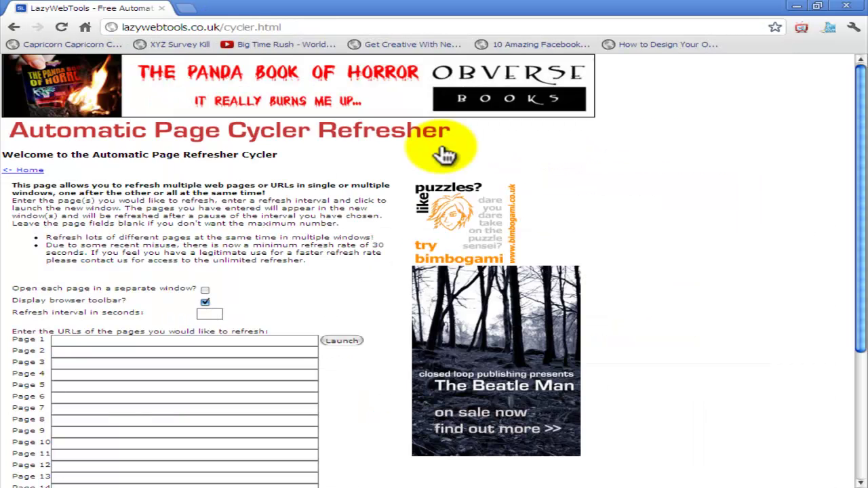
scroll(345, 238, "down", 2)
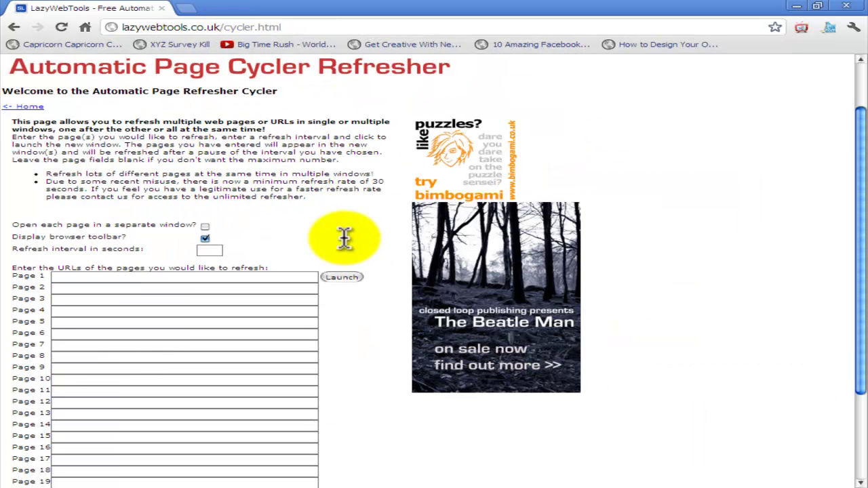
left_click(210, 187)
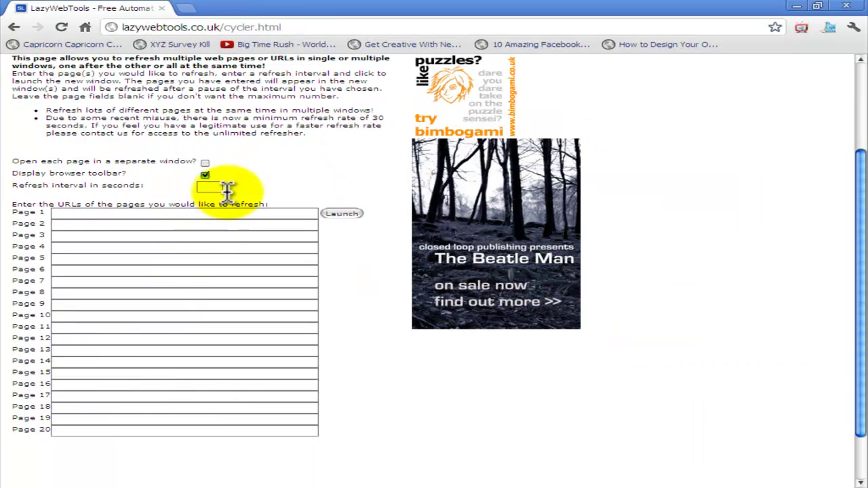
left_click(260, 215)
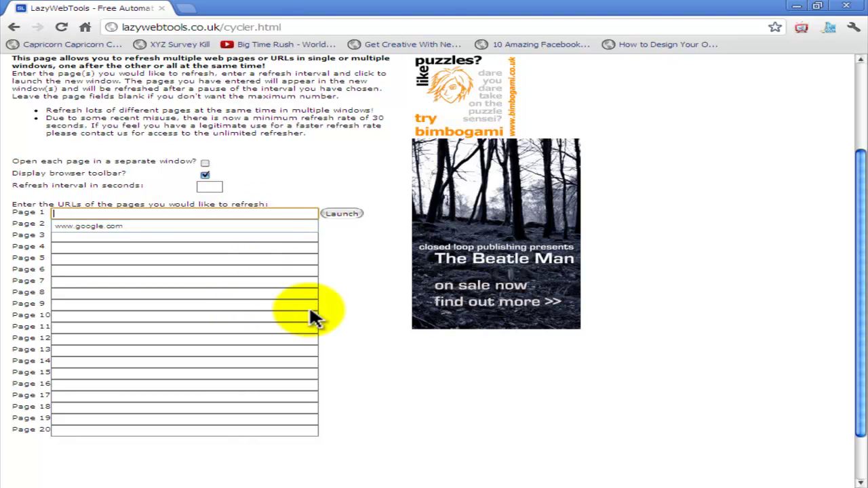
left_click(205, 225)
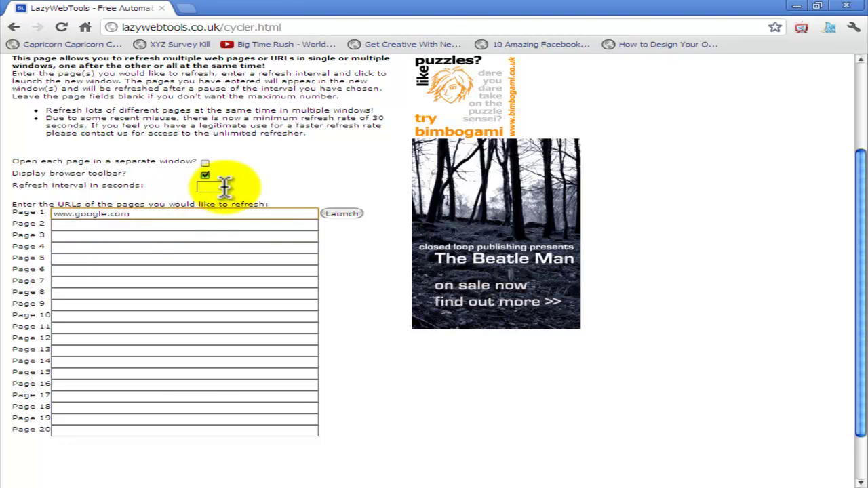
left_click(210, 188)
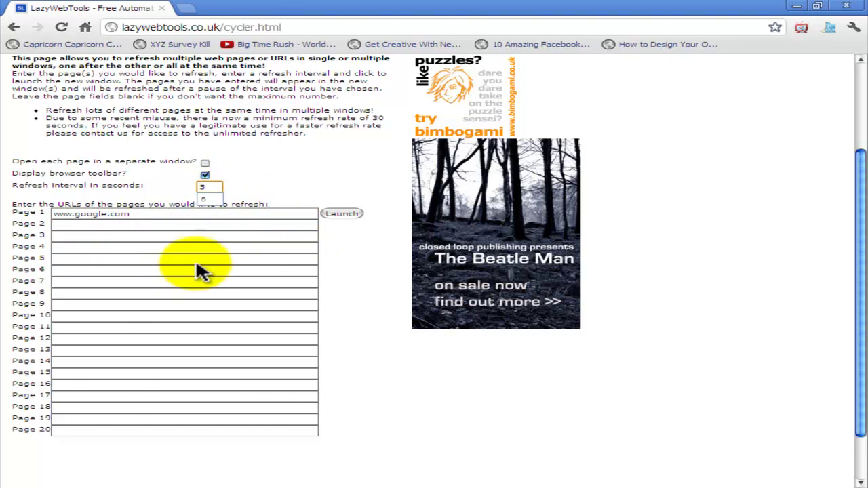
- Launch the page cycler, watch the page reload in its pop-up window, and close that window
left_click(347, 213)
left_click(468, 292)
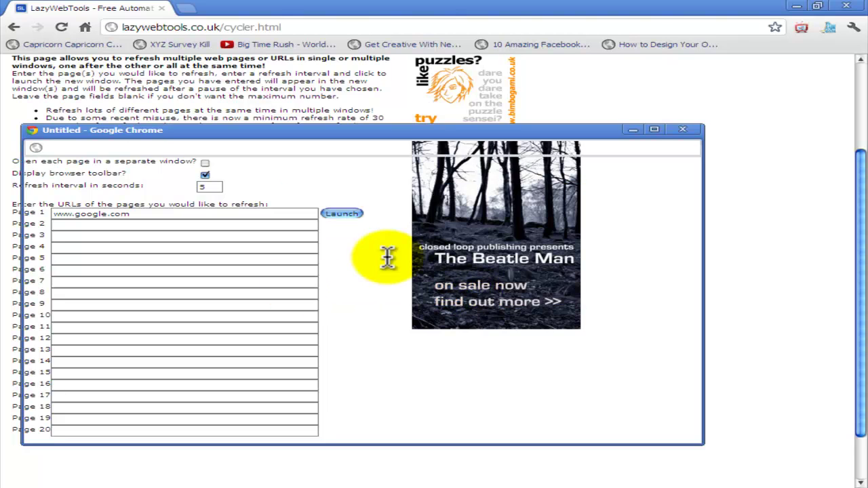
left_click_drag(347, 136, 366, 131)
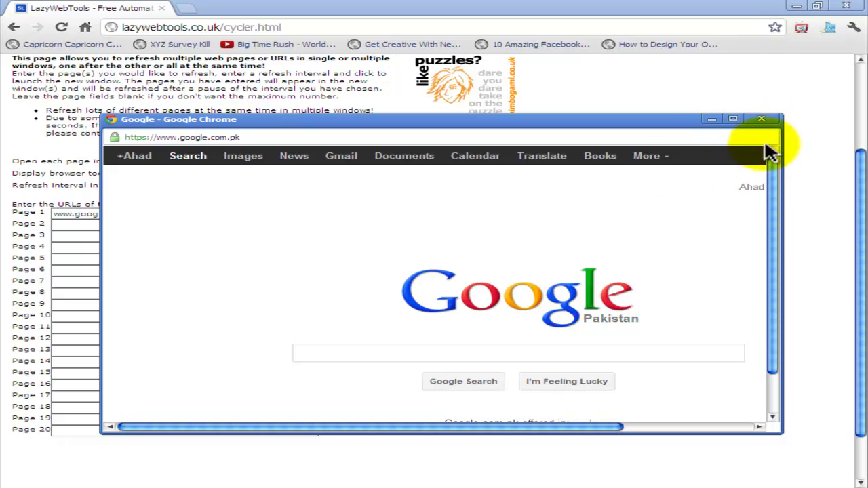
left_click(760, 119)
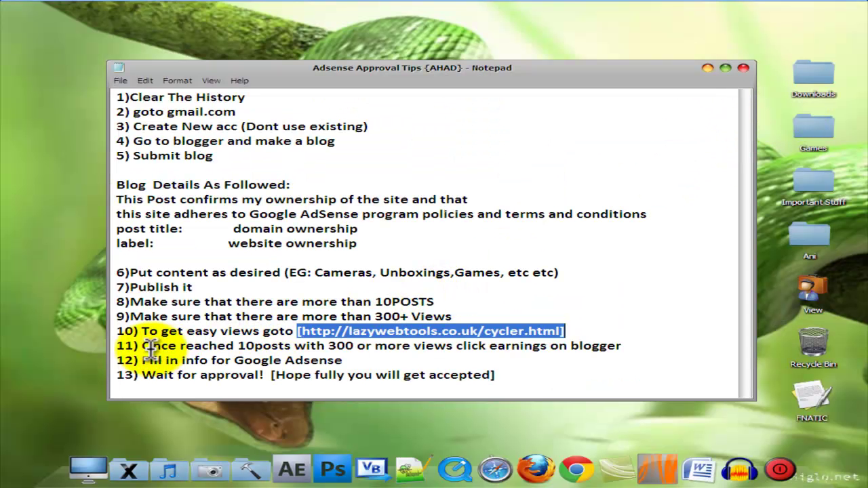
- Return to the notes in Notepad and review steps 11 to 13 on earnings, Adsense information and approval
left_click_drag(142, 345, 635, 347)
left_click(577, 359)
left_click_drag(335, 360, 293, 382)
left_click(372, 374)
left_click(521, 358)
- Close the Adsense notes without saving the changes
left_click(744, 69)
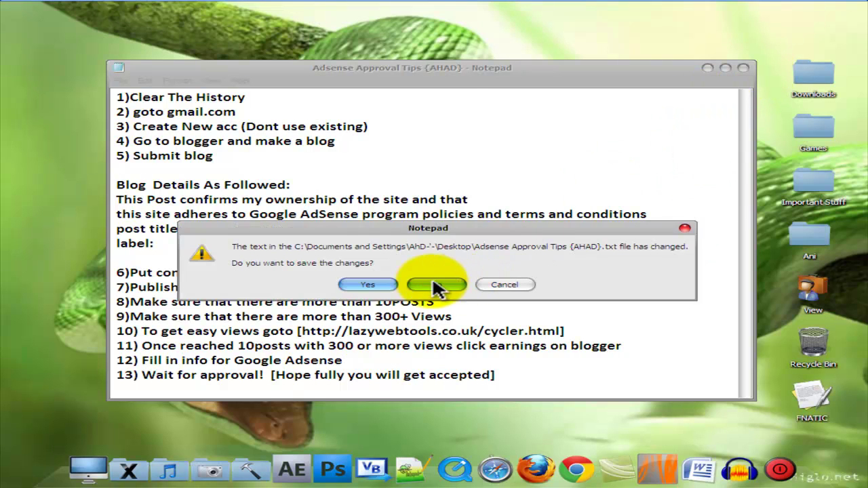
left_click(442, 288)
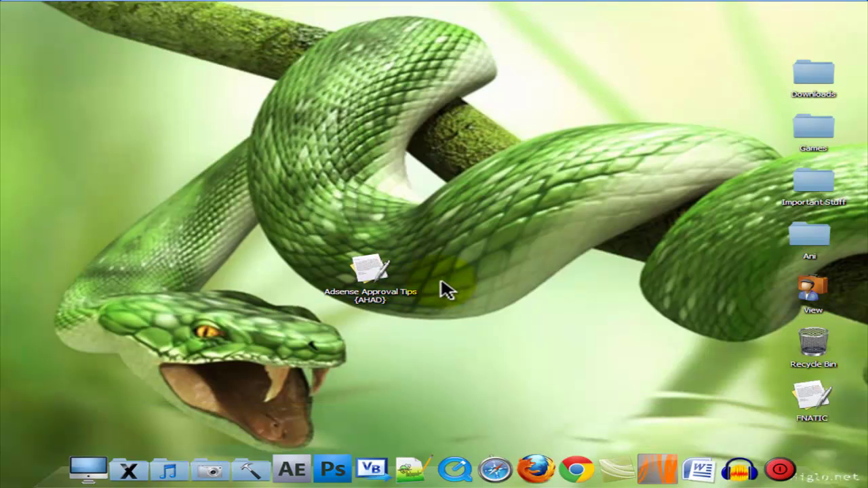